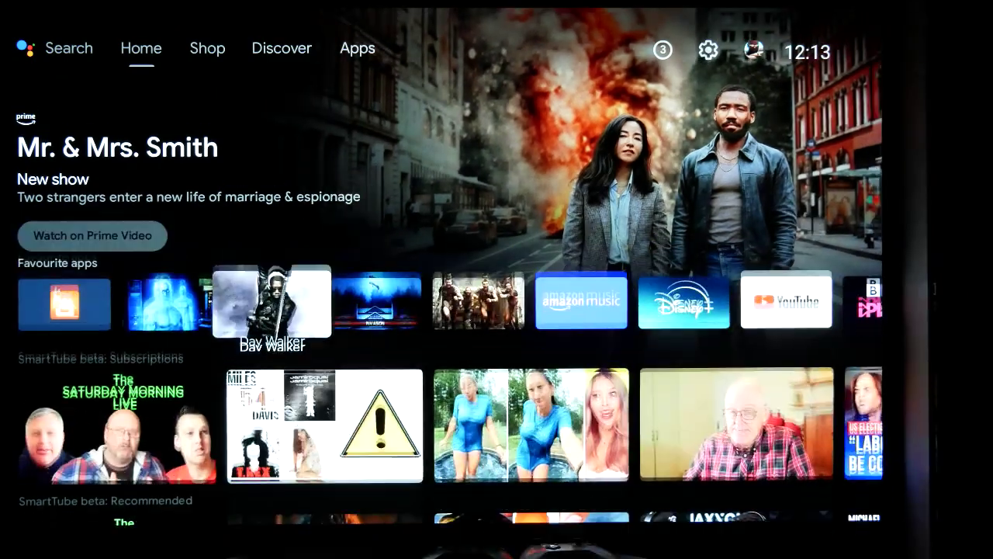
Move from Home to the Apps tab showing installed apps like Netflix, YouTube and Plex
key("Up")
key("Up")
key("Right")
key("Right")
key("Right")
Leave the app grid and open the Shield's Settings panel
key("Down")
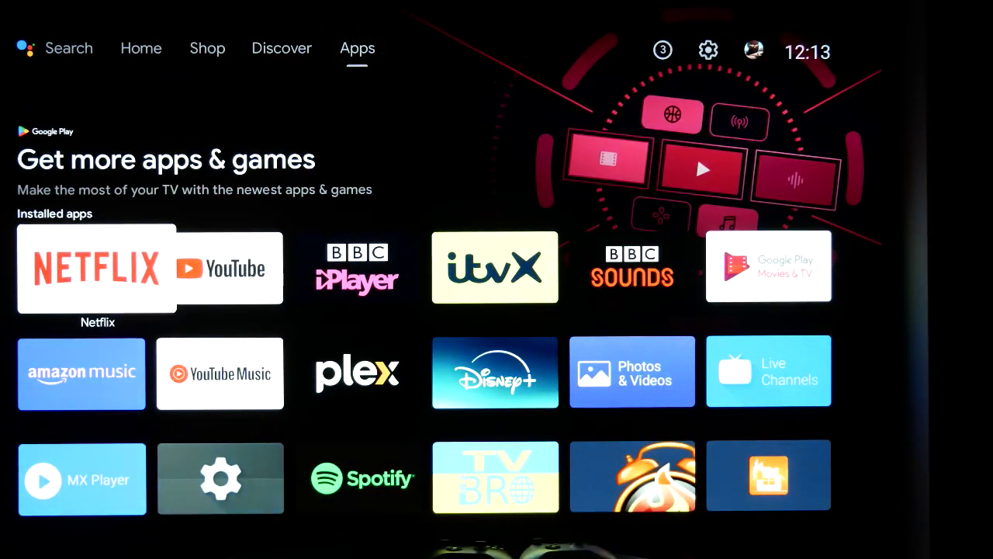
key("Up")
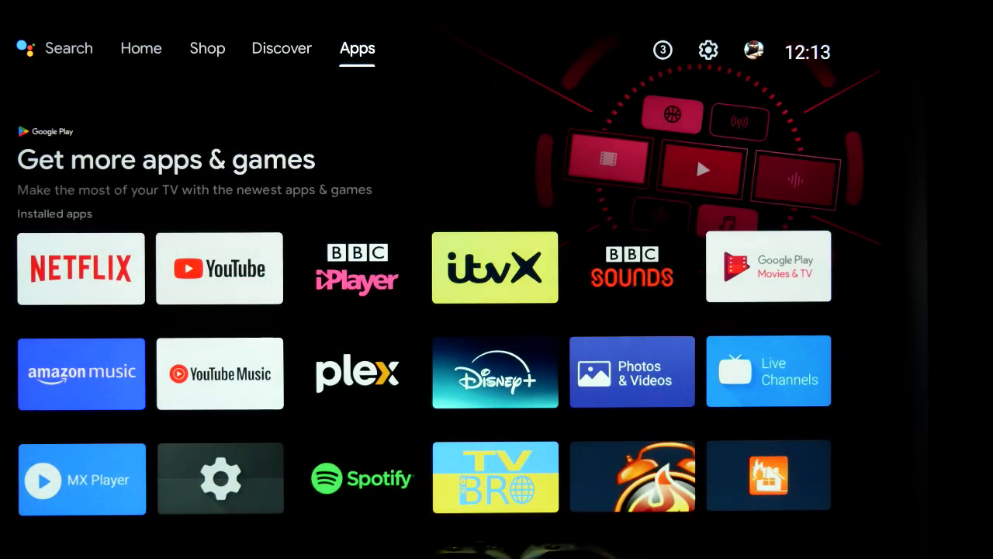
key("Escape")
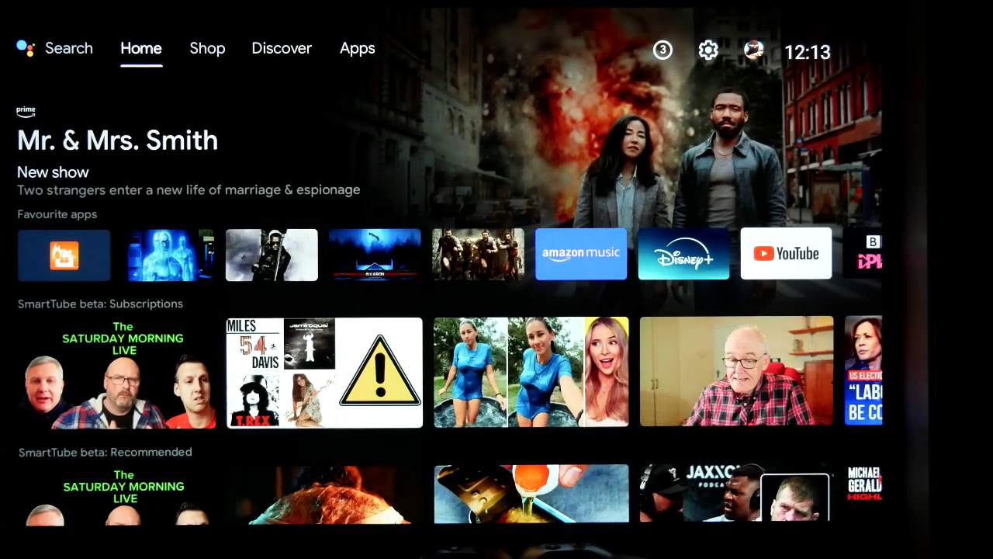
key("Right")
key("Right")
key("Right")
key("Right")
key("Right")
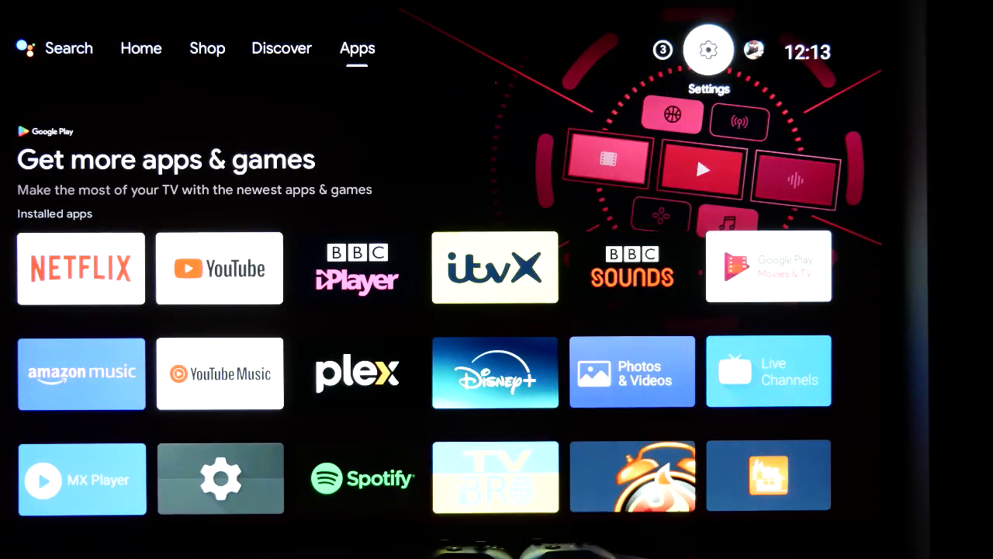
key("Return")
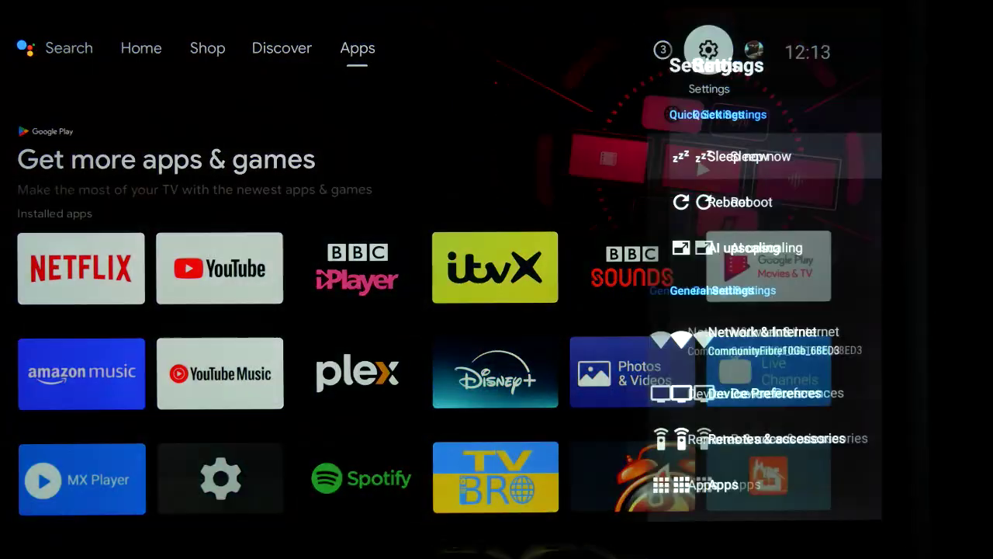
Go through Device Preferences > System to the NVIDIA Share on/off choice
key("Down")
key("Down")
key("Down")
key("Down")
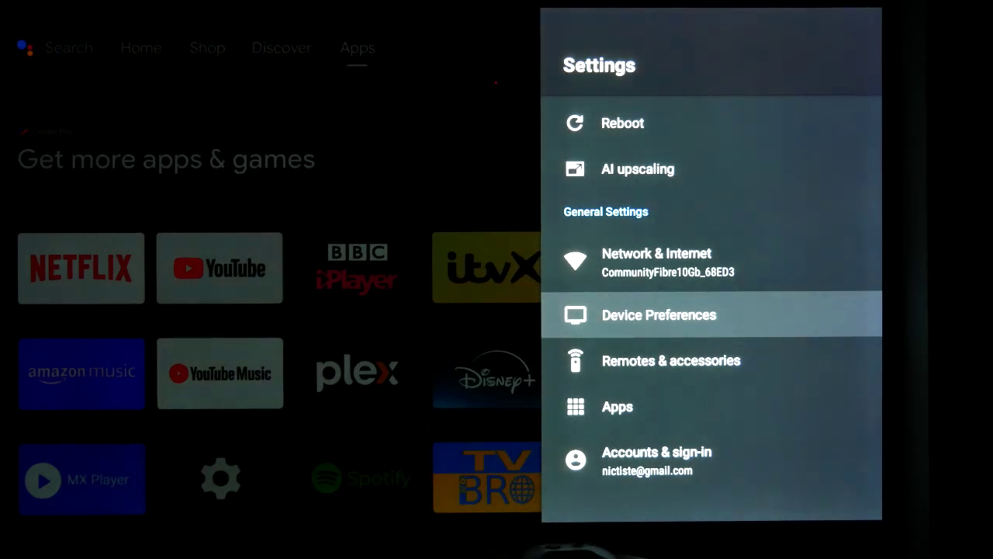
key("Return")
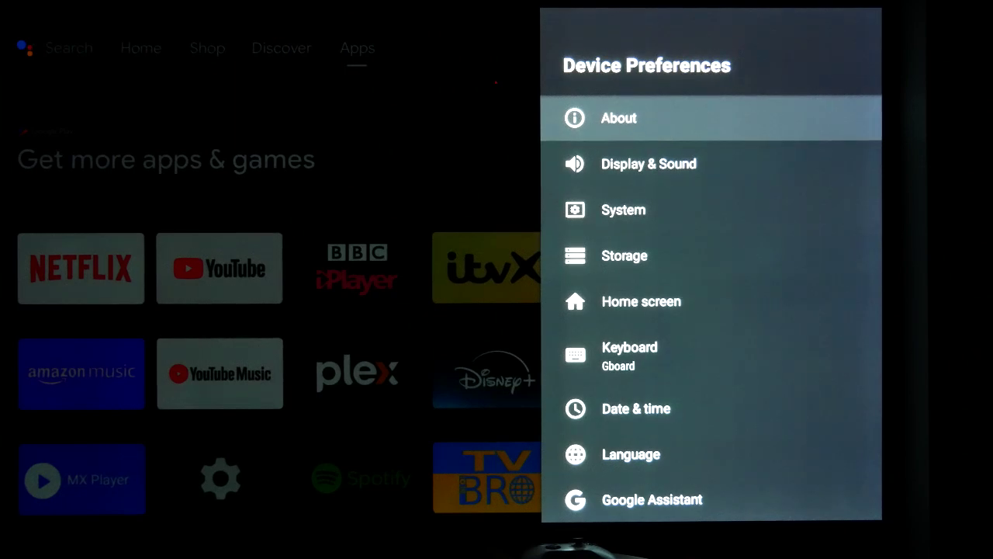
key("Down")
key("Down")
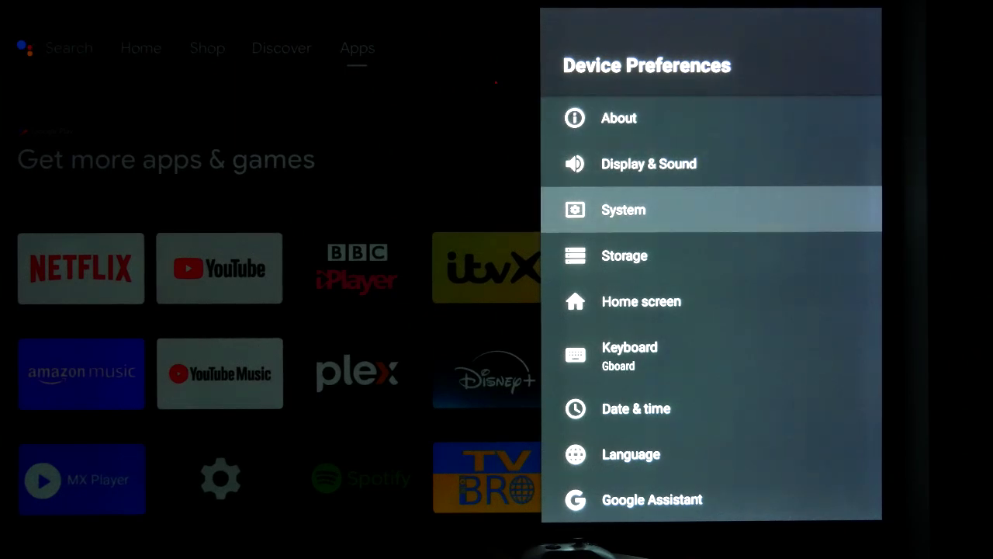
key("Return")
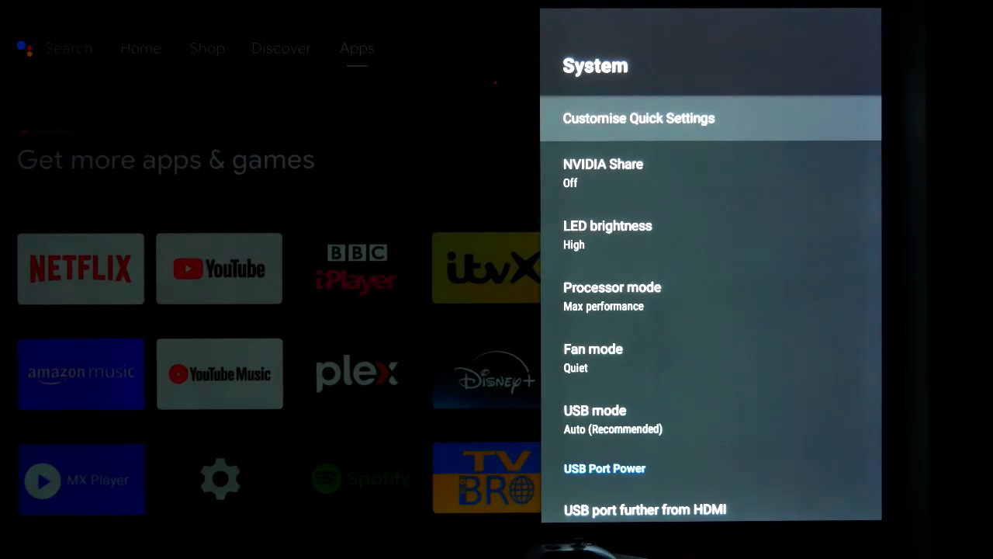
key("Down")
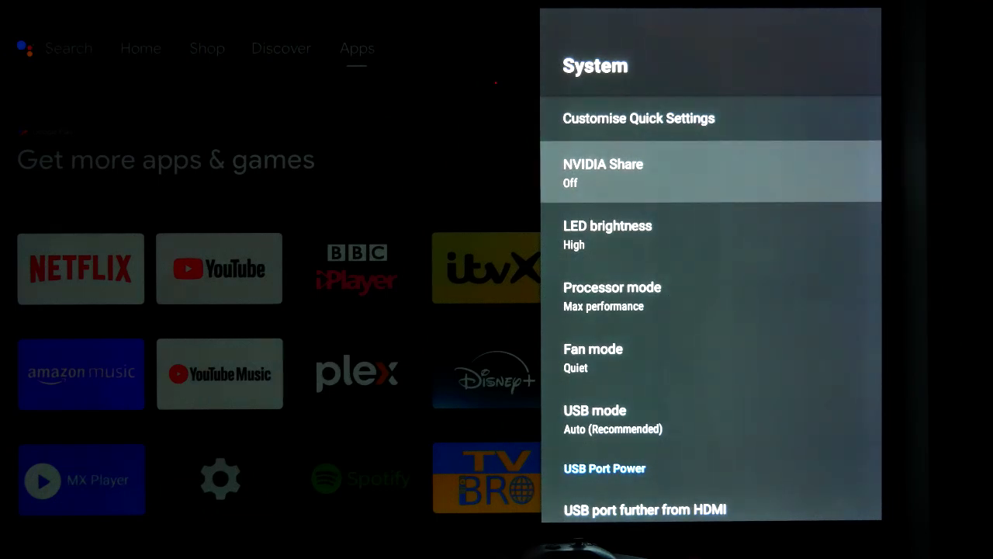
key("Return")
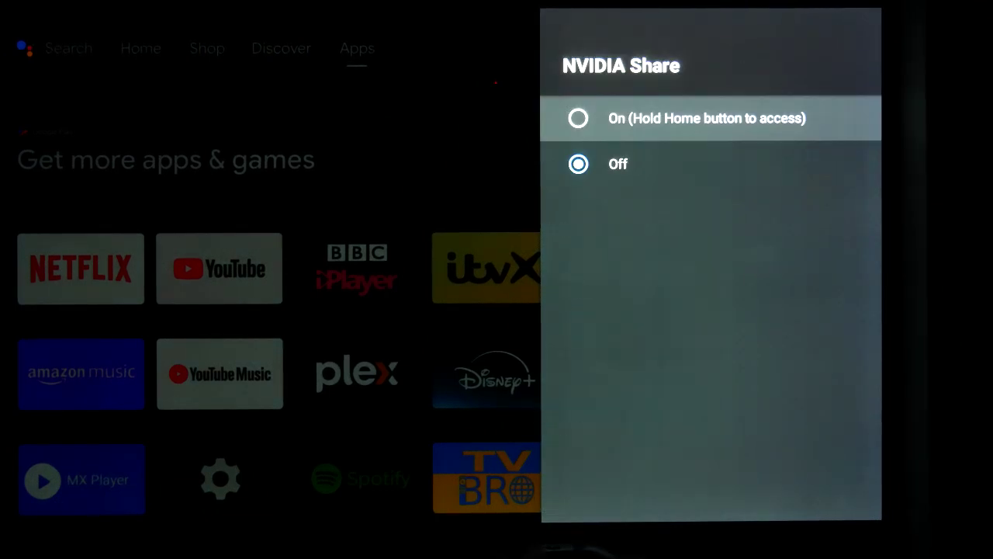
Switch NVIDIA Share On, confirm it, and back out of the settings menus
key("Return")
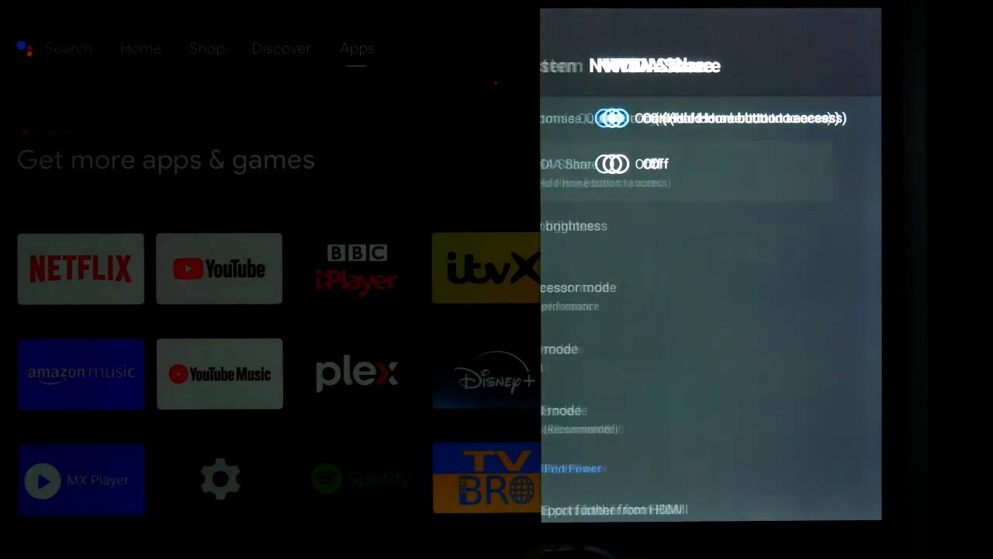
key("Return")
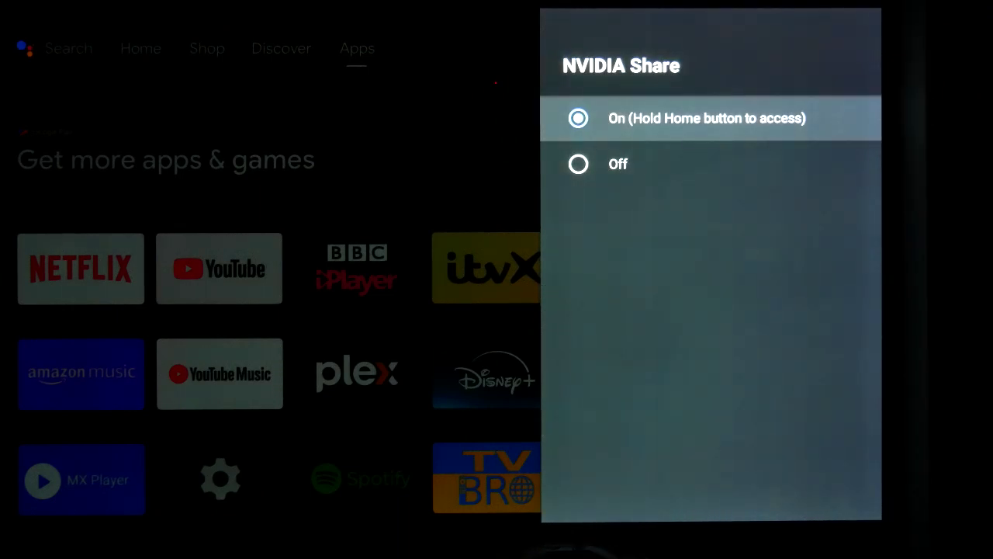
key("Escape")
key("Escape")
key("Escape")
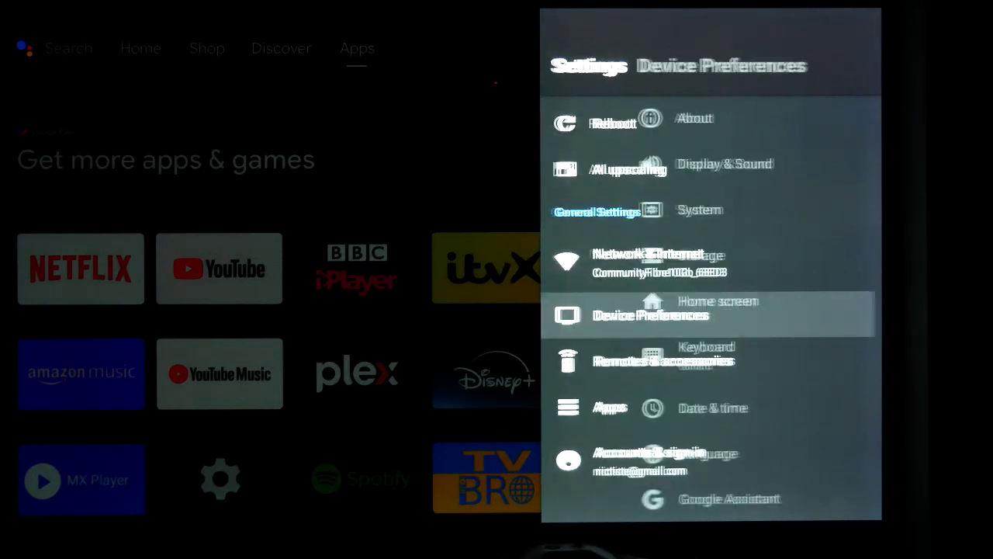
key("Escape")
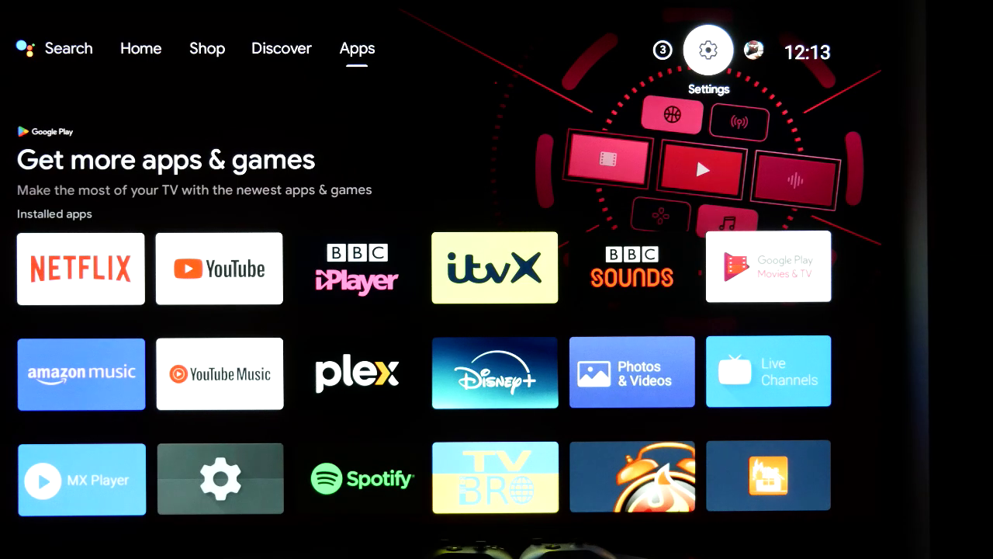
Open the NVIDIA Share overlay and move across its record options toward the settings icon
key("Menu")
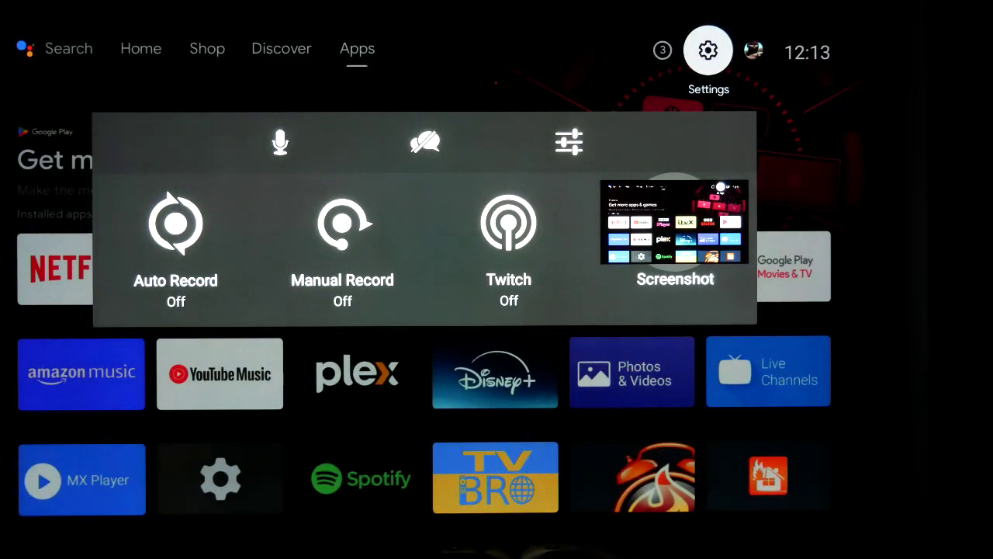
key("Left")
key("Right")
key("Left")
key("Left")
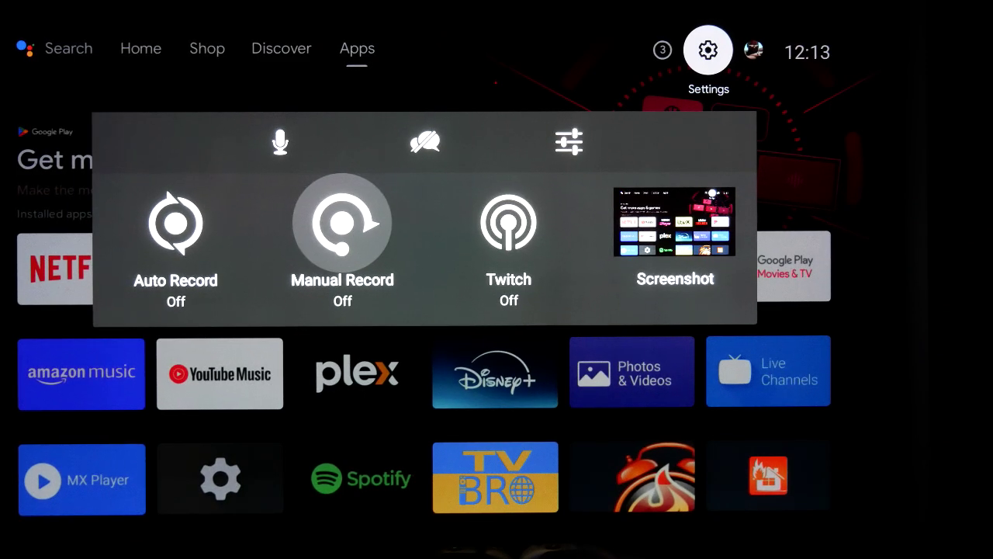
key("Right")
Open the overlay's Settings list and its Change quality choices
key("Up")
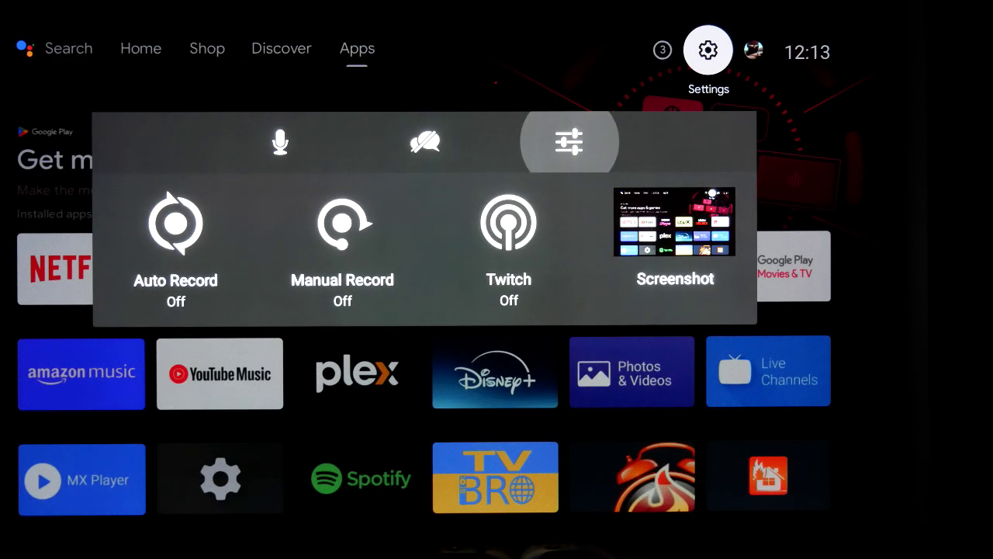
key("Return")
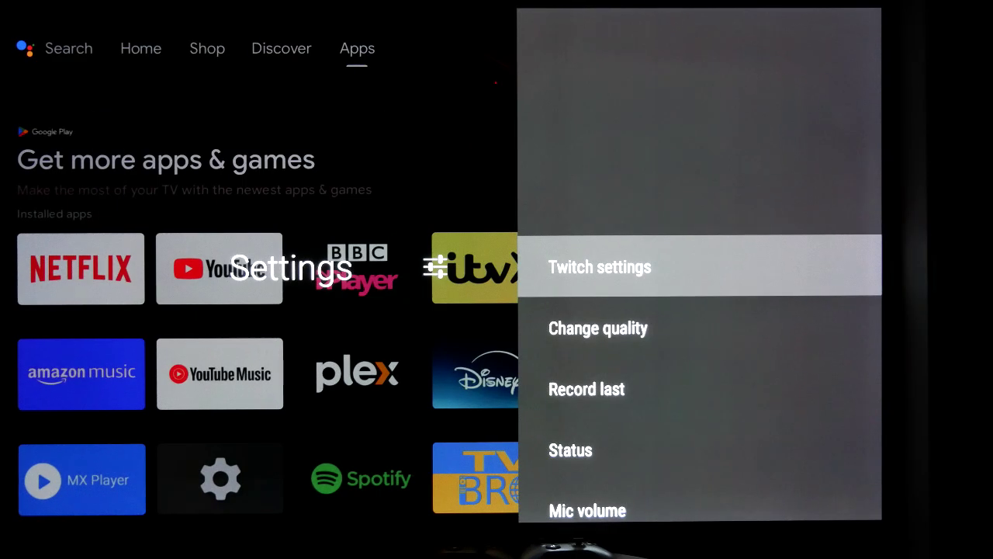
key("Down")
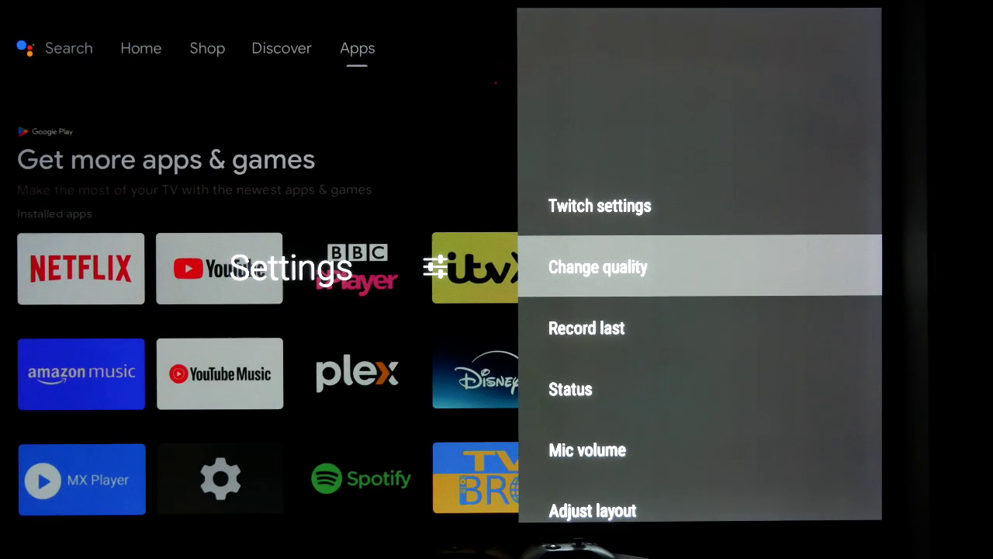
key("Return")
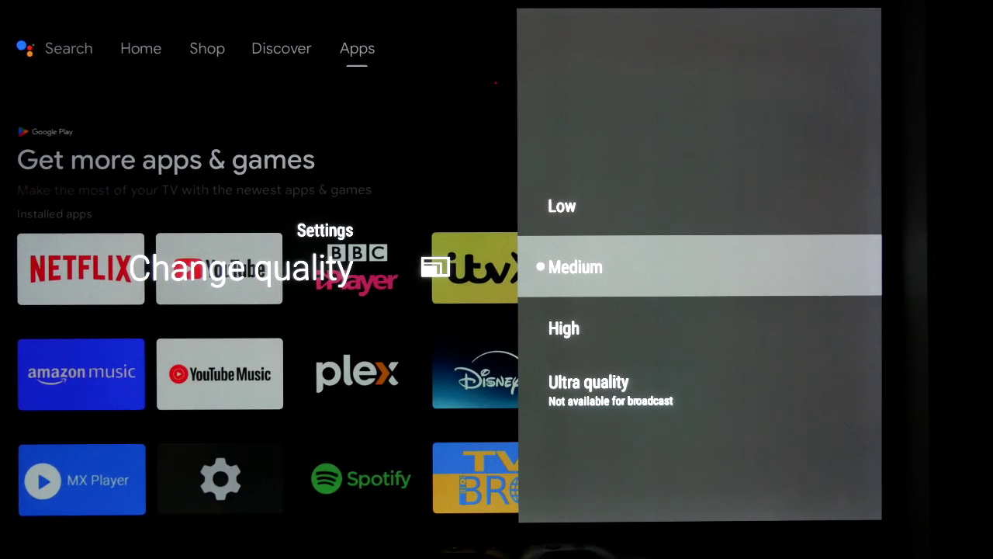
Set recording quality to Ultra, then reopen the quality list and move to High
key("Down")
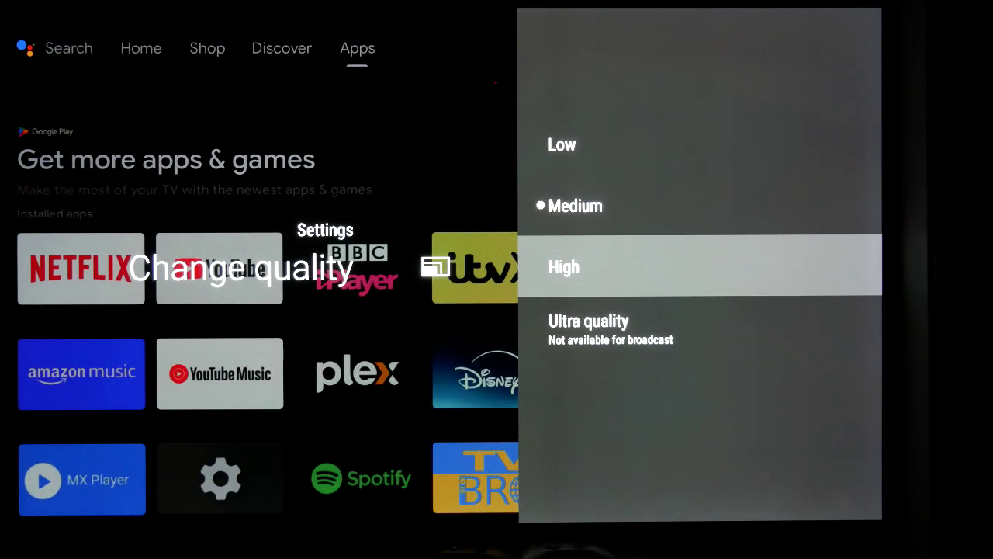
key("Down")
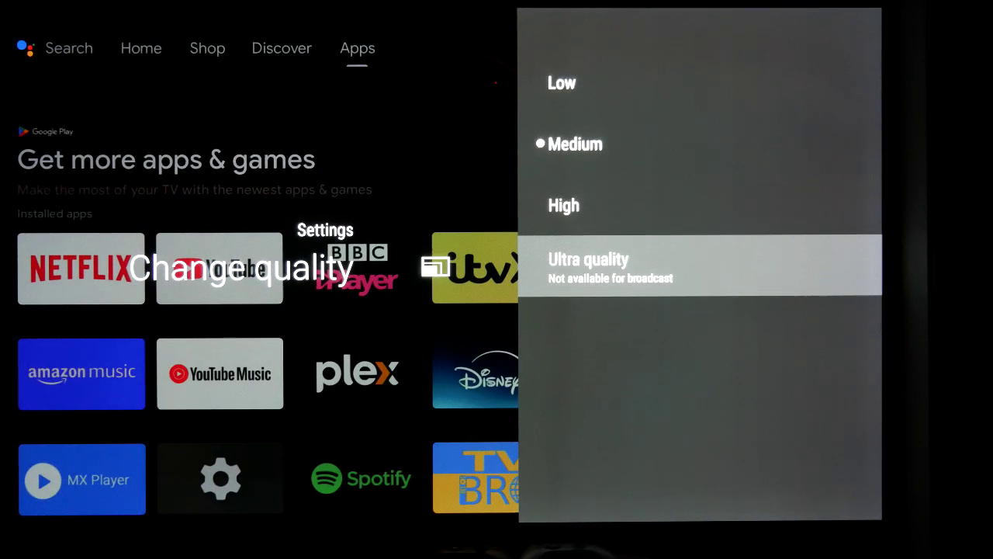
key("Return")
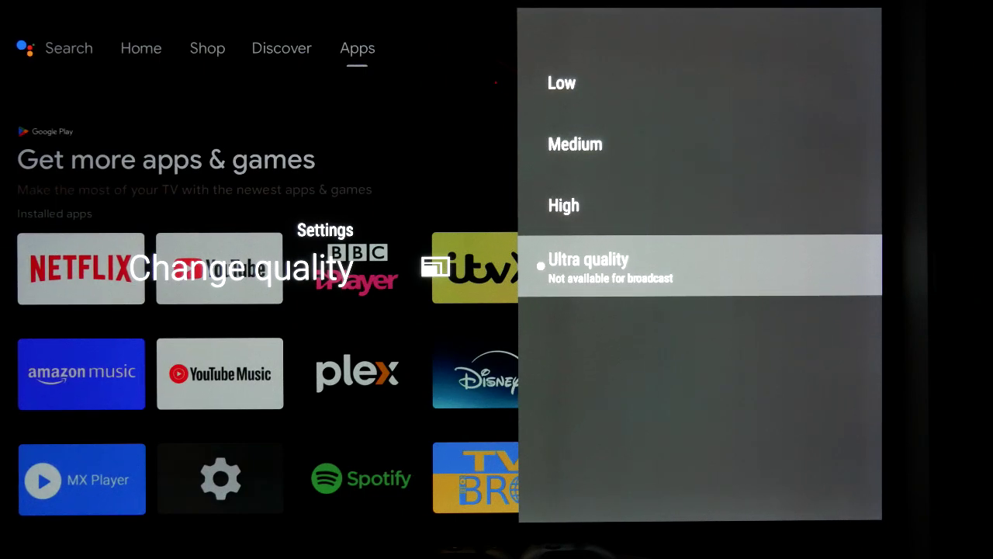
key("Escape")
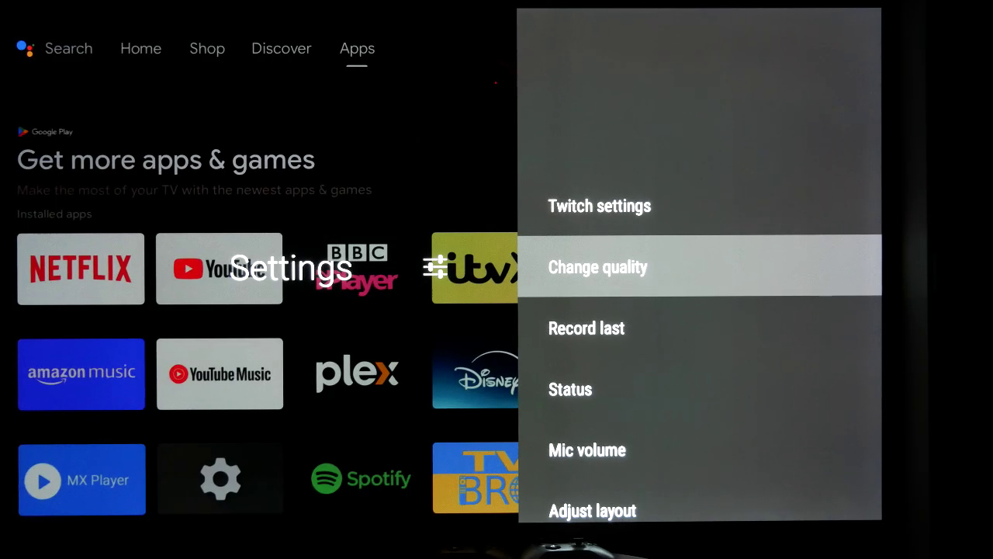
key("Return")
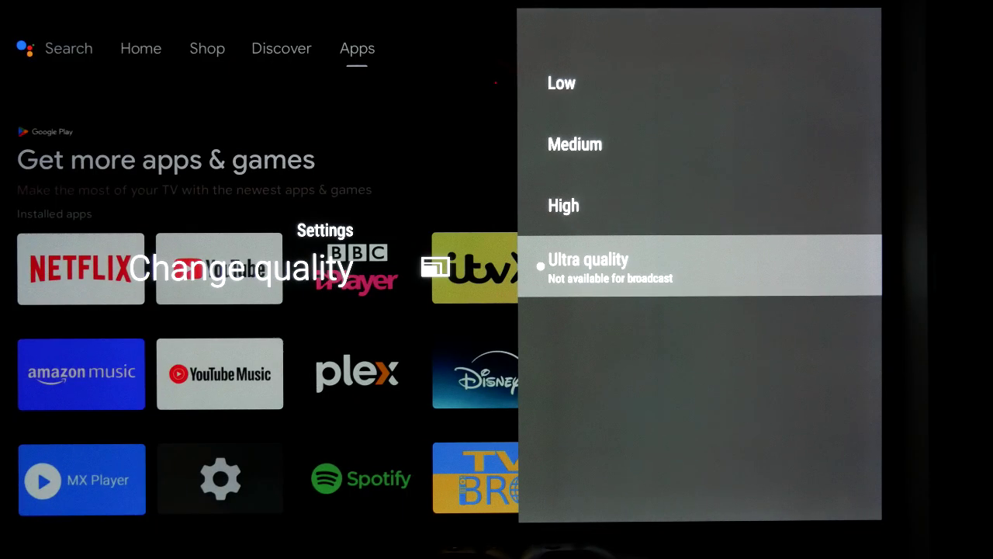
key("Up")
key("Up")
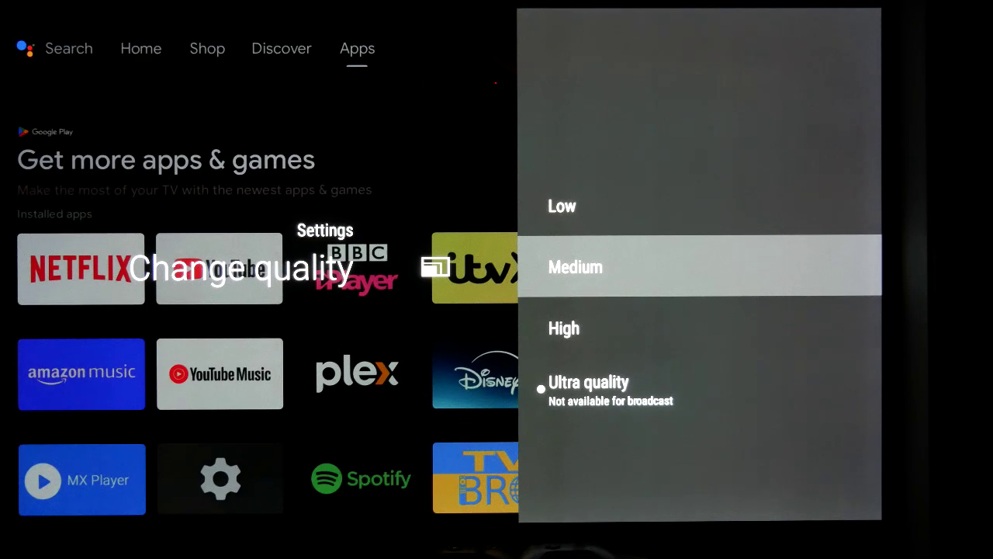
key("Down")
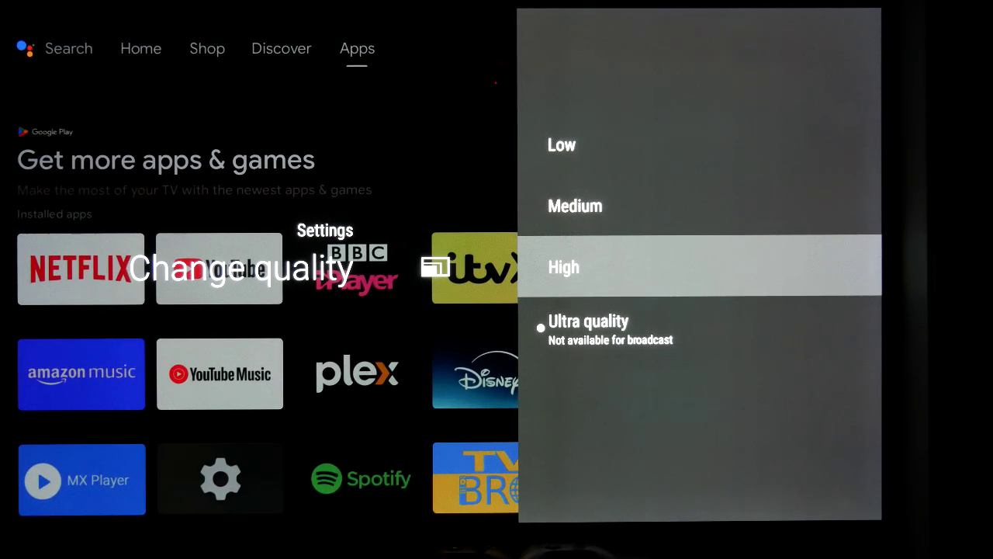
Check the Status options (None/Simple/Detailed), leaving Simple active
key("Escape")
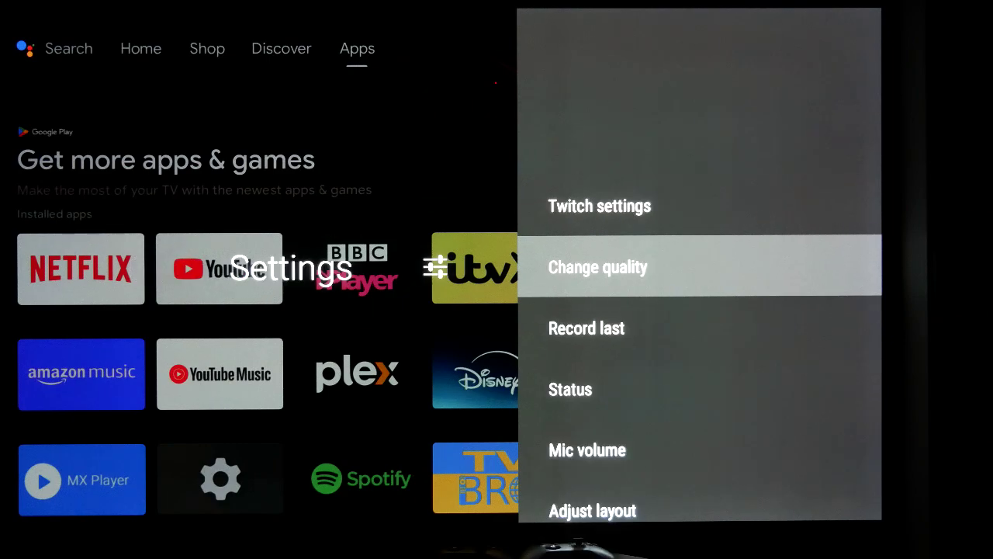
key("Down")
key("Down")
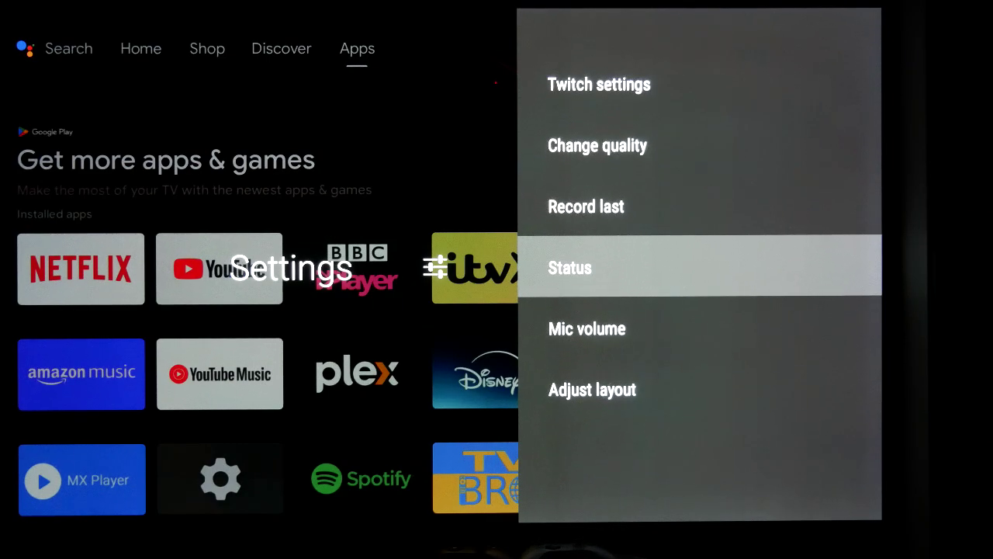
key("Down")
key("Up")
key("Return")
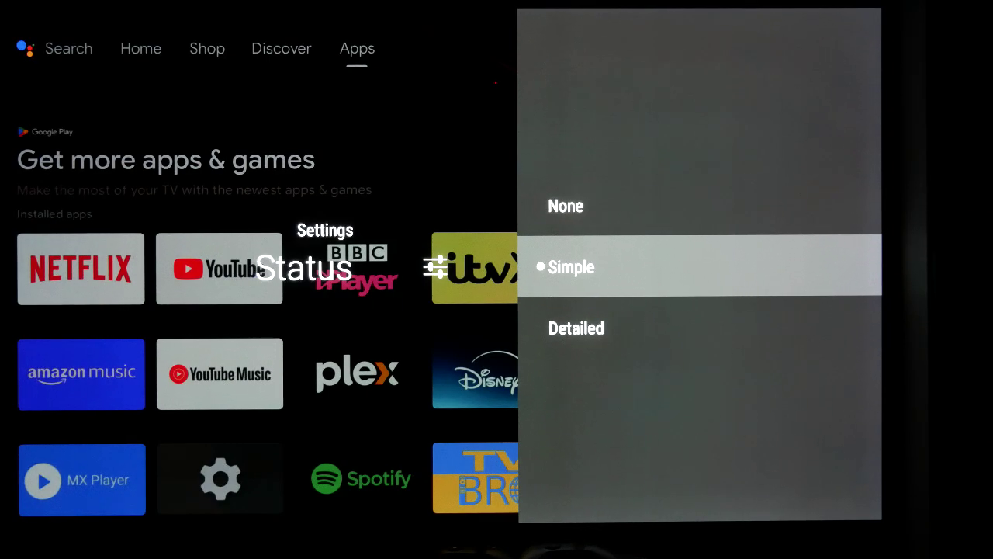
key("Escape")
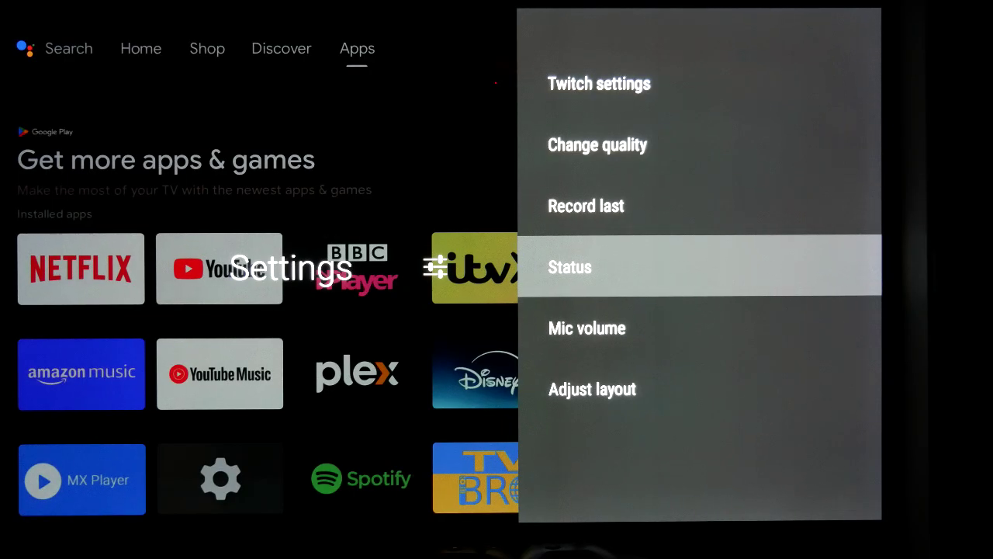
Check the Mic volume levels, then close the share settings panel
key("Down")
key("Return")
key("Escape")
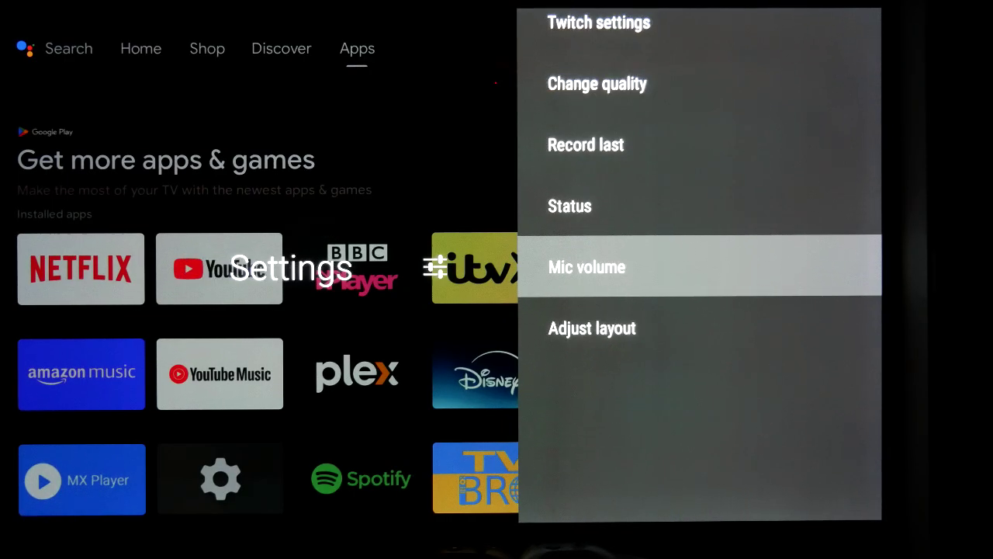
key("Up")
key("Up")
key("Up")
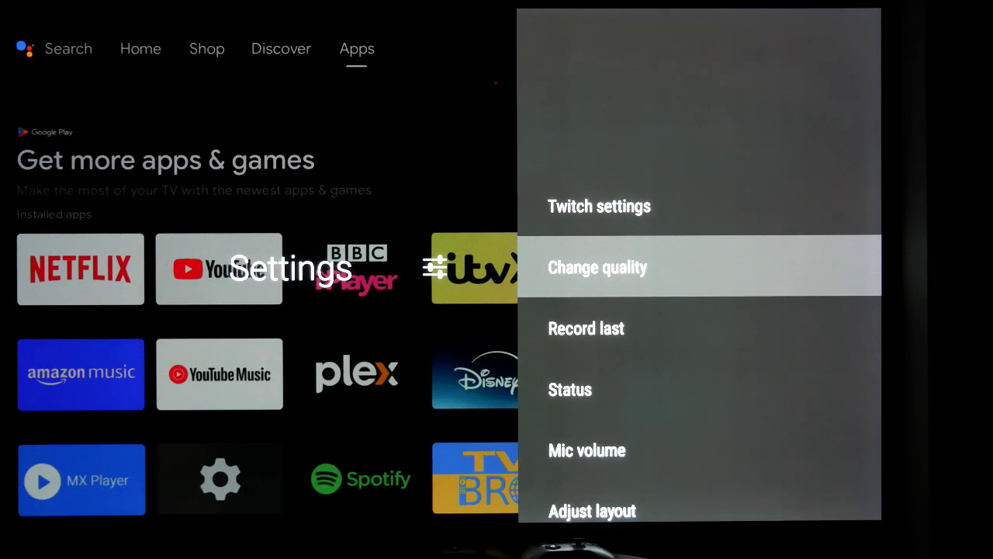
key("Escape")
Take a screenshot of the home screen and save it to the gallery
key("Left")
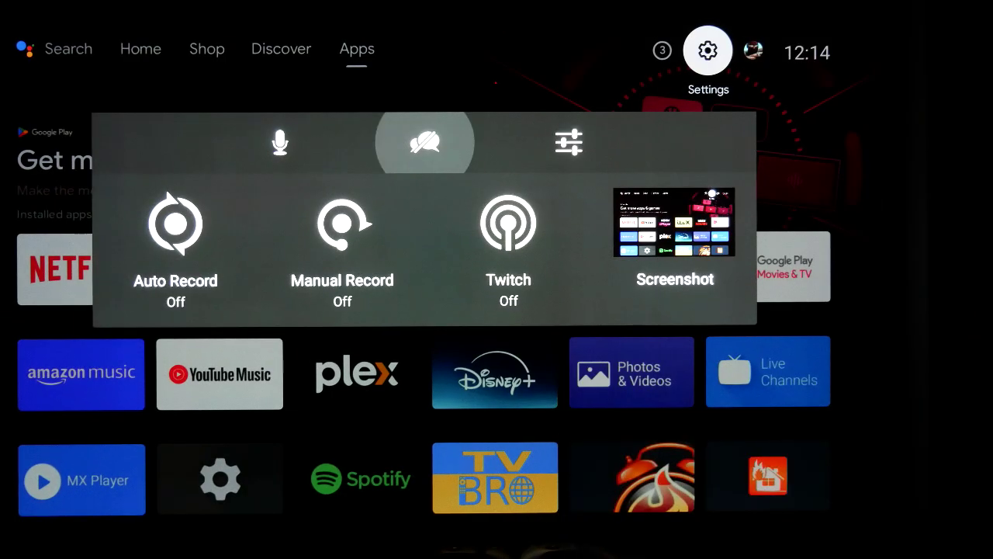
key("Down")
key("Right")
key("Right")
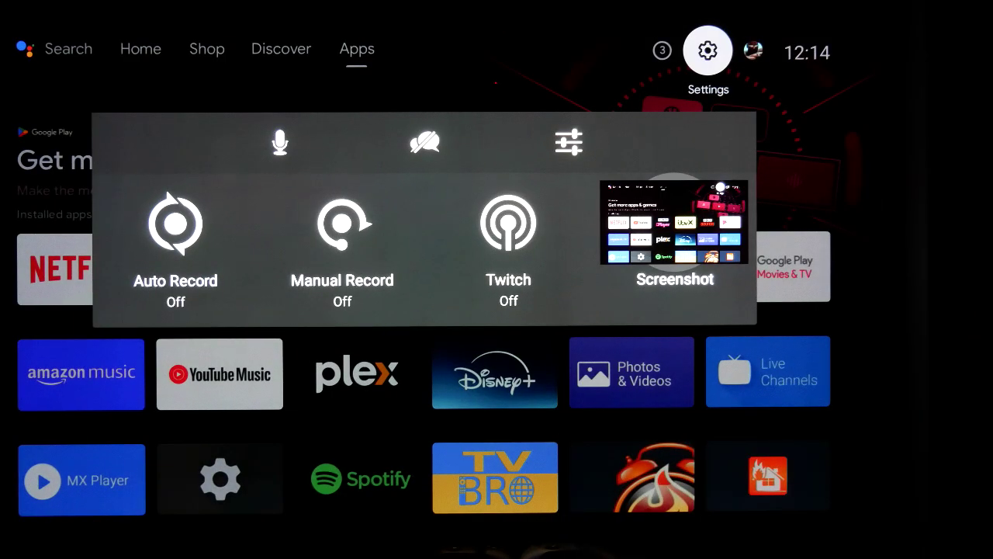
key("Return")
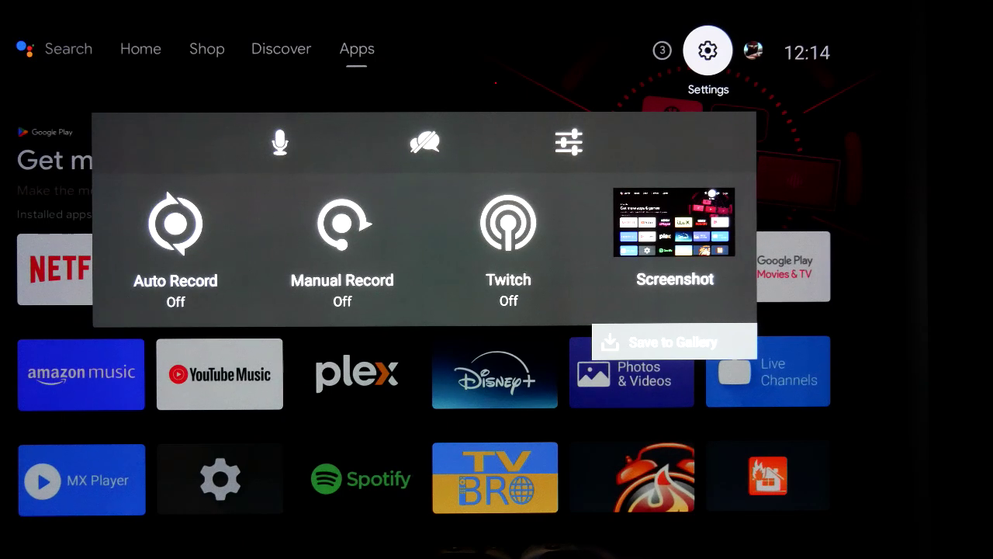
key("Escape")
Bring up the Broadcast option for Manual Record, then dismiss the overlay
key("Left")
key("Left")
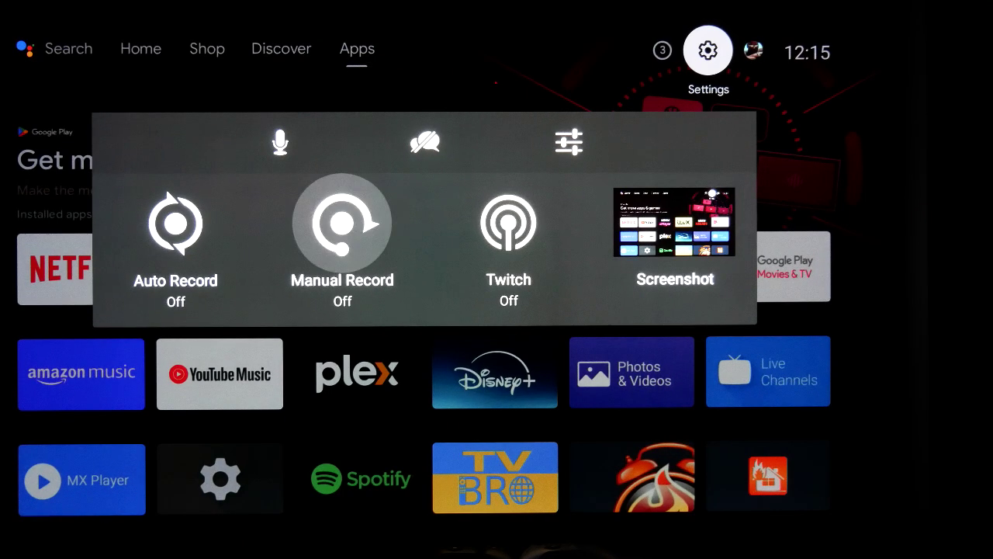
key("Return")
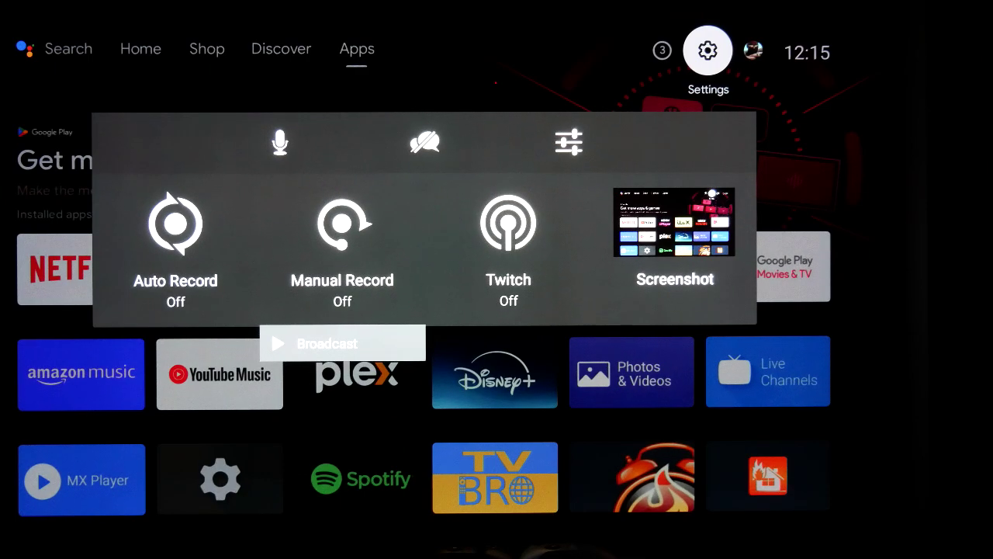
key("Up")
key("Return")
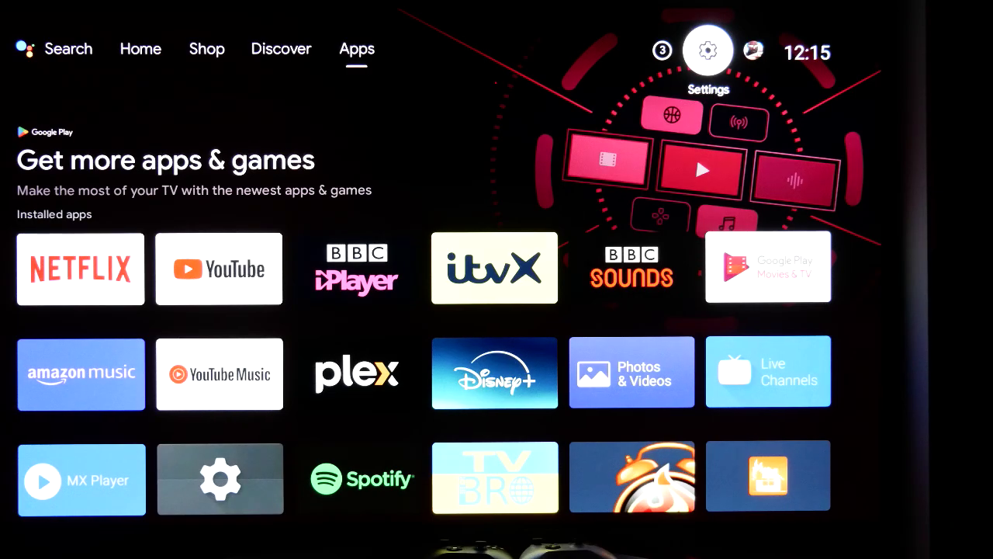
key("Menu")
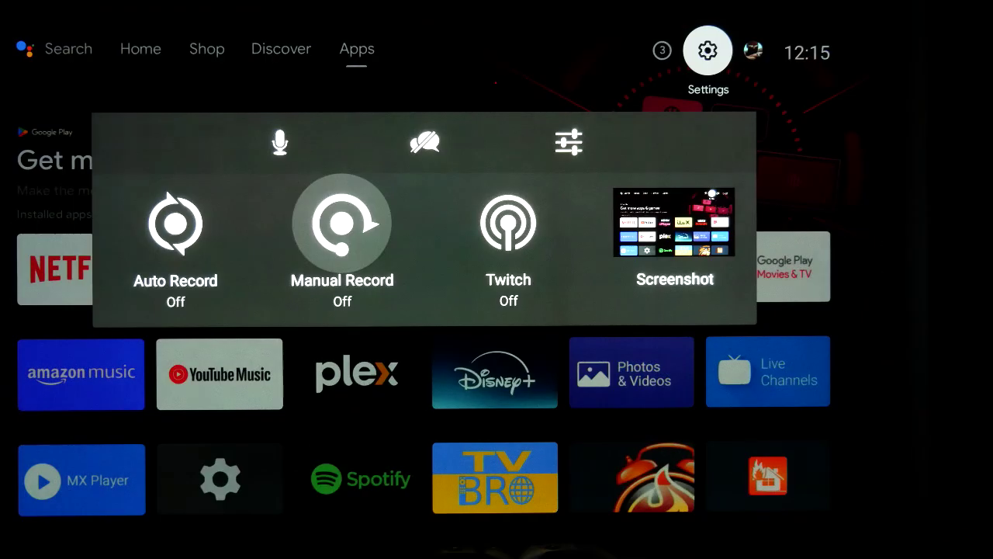
key("Left")
key("Right")
key("Left")
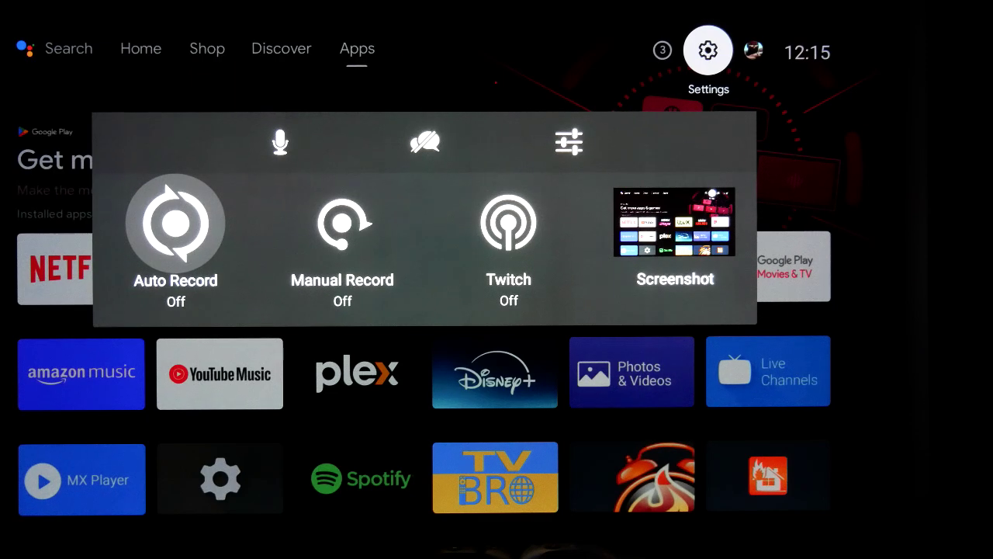
key("Right")
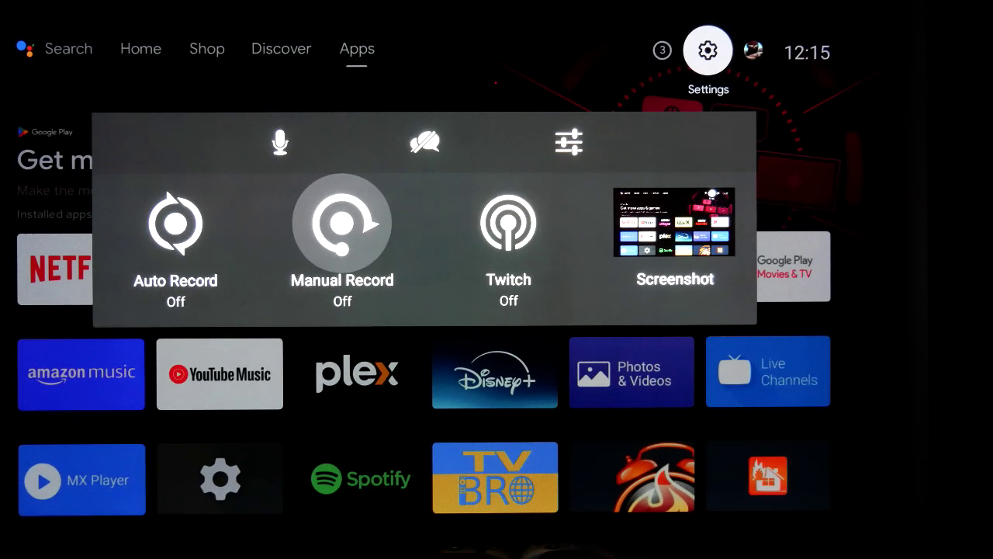
key("Right")
key("Right")
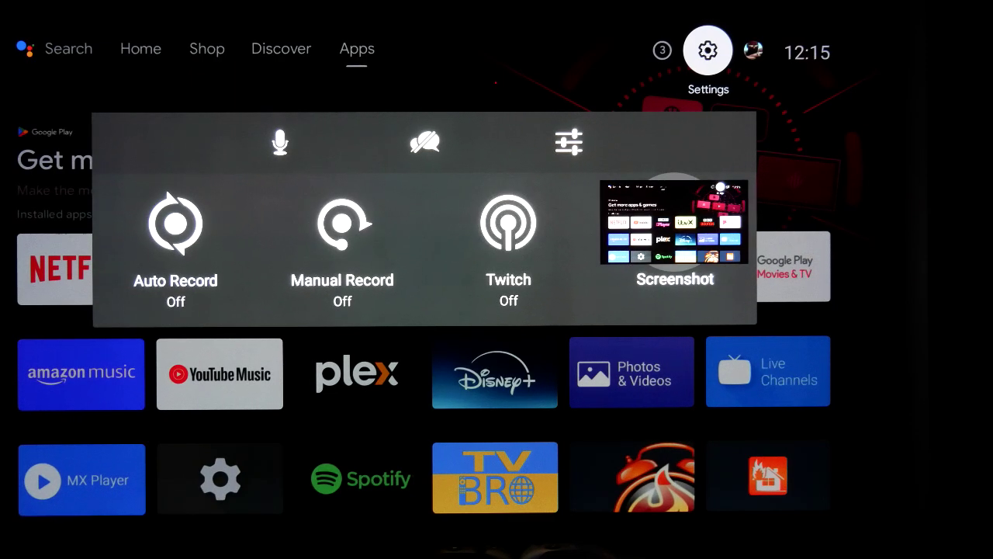
key("Left")
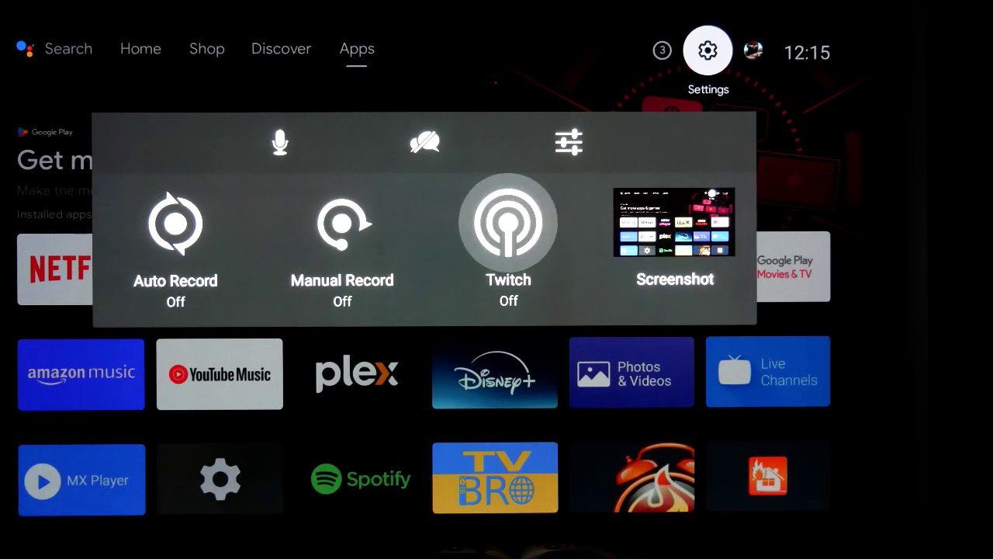
key("Left")
key("Right")
key("Right")
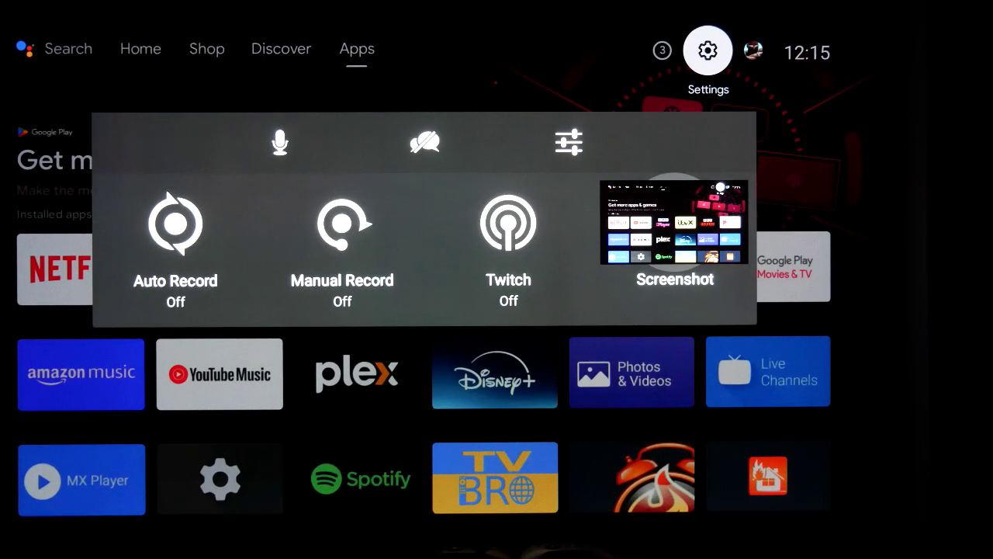
key("Left")
key("Left")
key("Left")
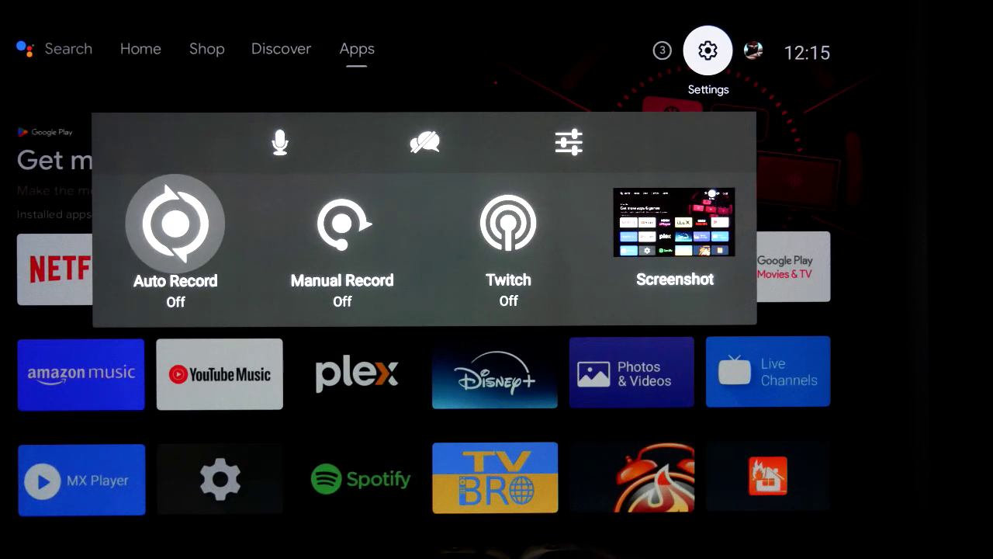
key("Right")
key("Up")
key("Right")
key("Right")
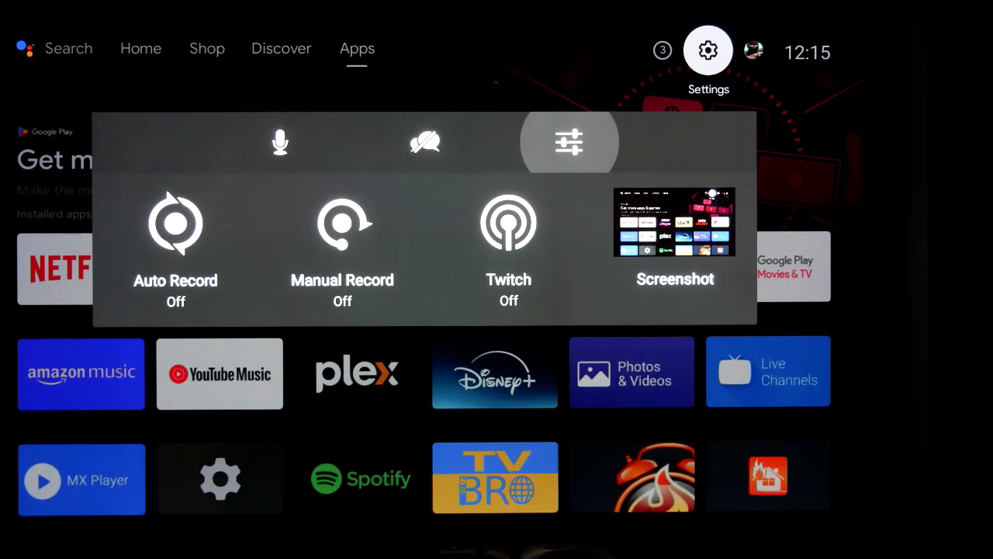
key("Down")
key("Left")
key("Left")
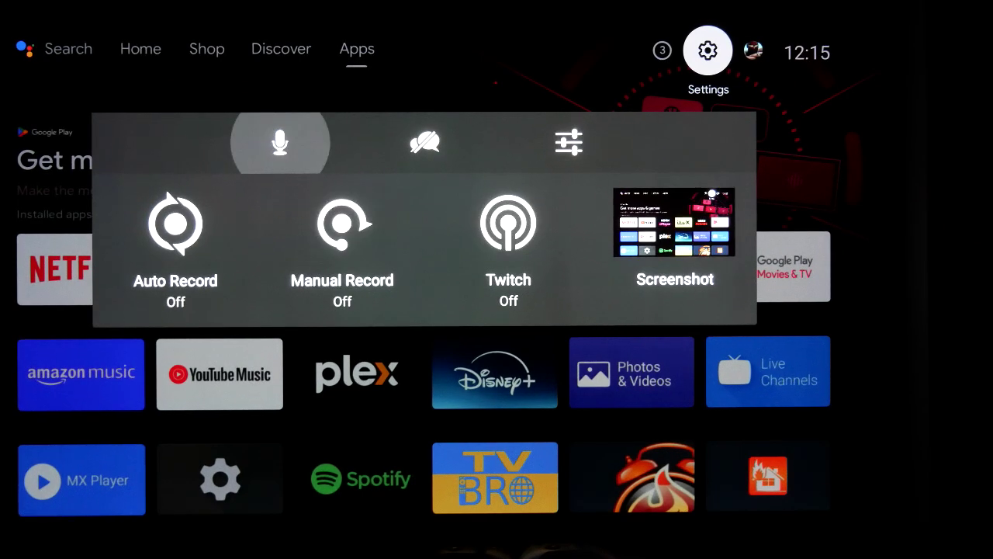
key("Right")
key("Return")
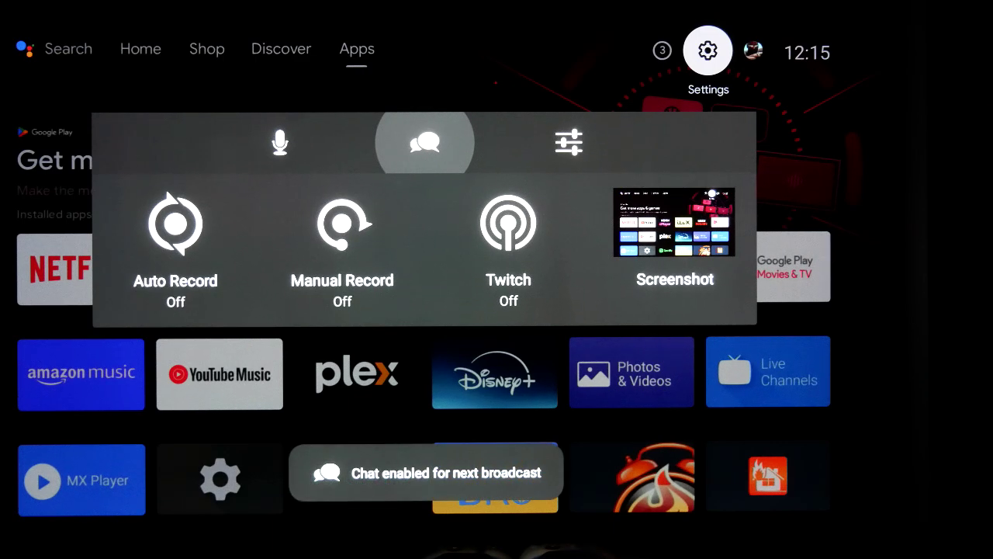
key("Return")
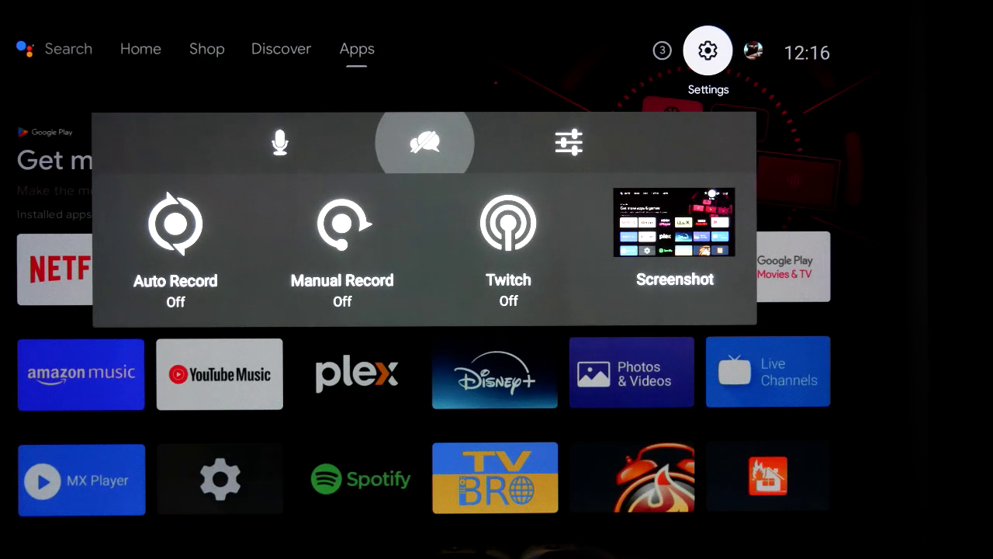
key("Down")
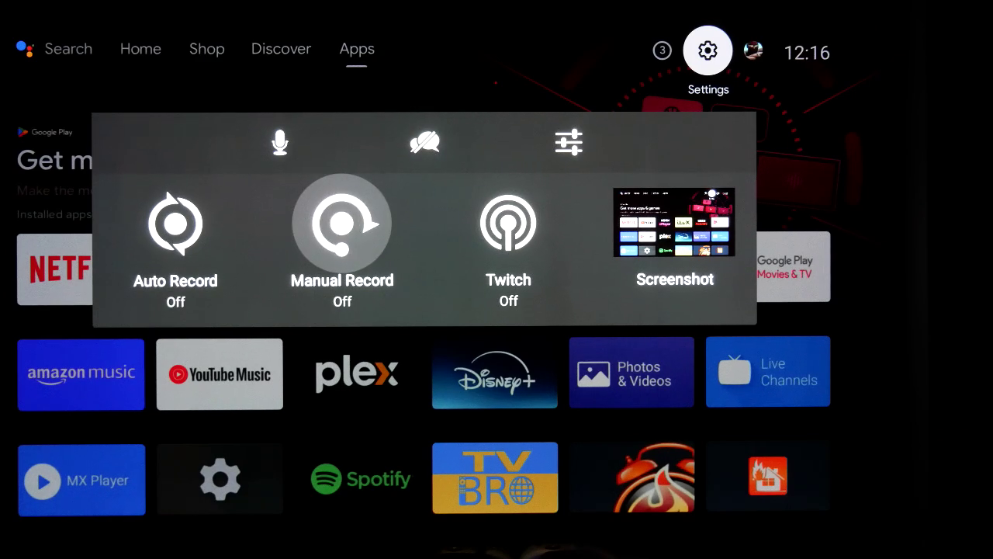
key("Right")
key("Right")
key("Left")
key("Left")
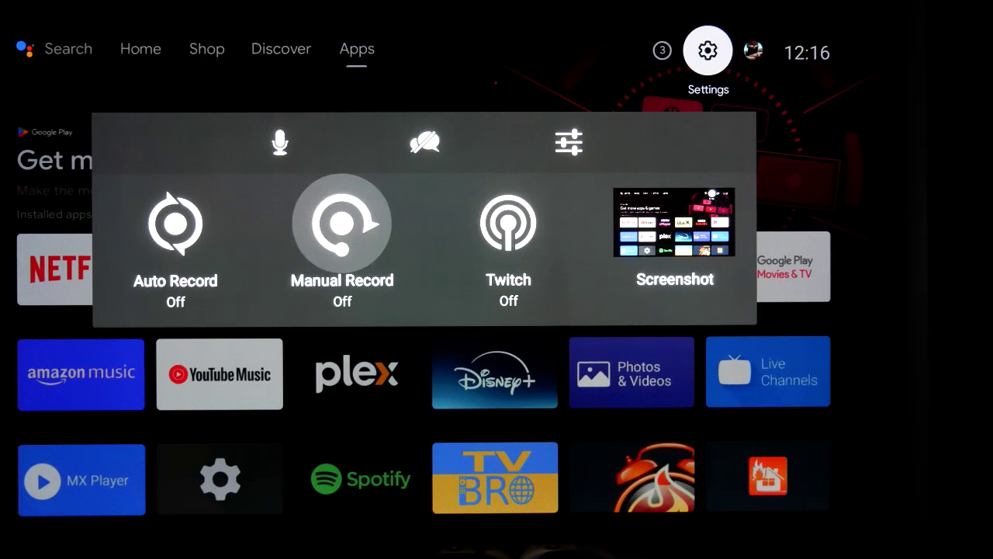